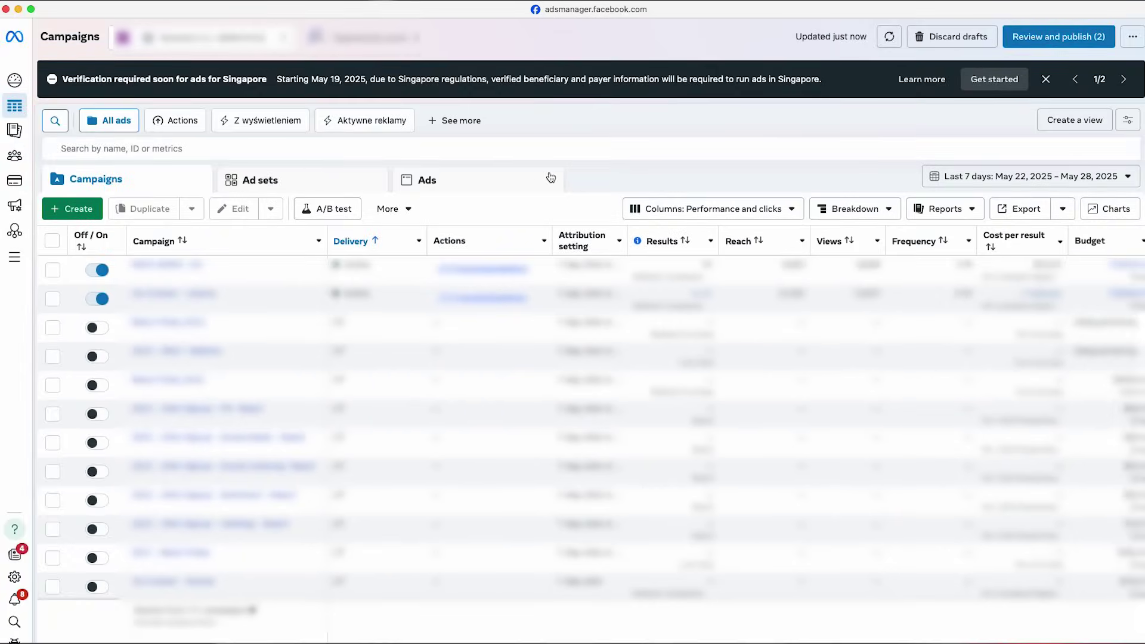
Create a new Leads campaign draft and dismiss the Advantage+ notice
left_click(88, 209)
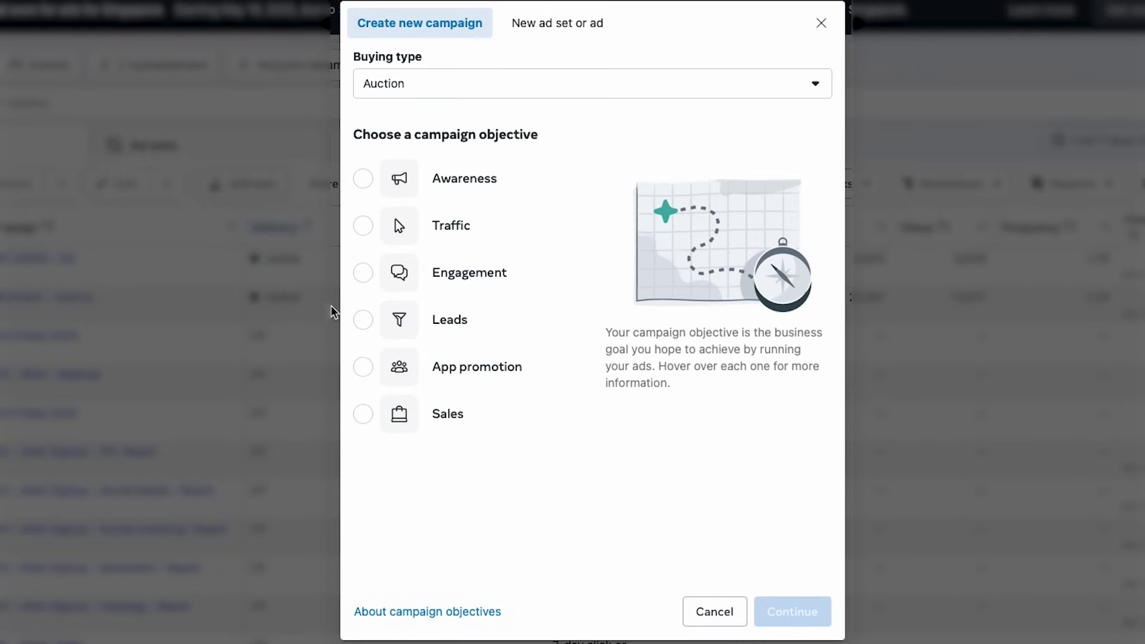
left_click(367, 328)
mouse_move(448, 413)
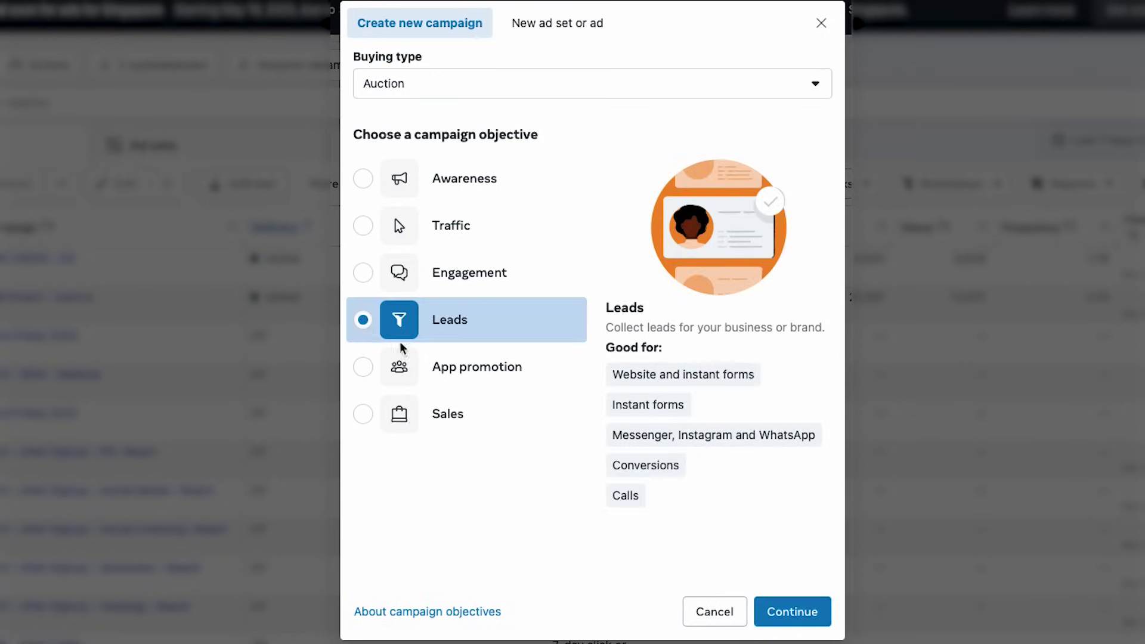
left_click(791, 615)
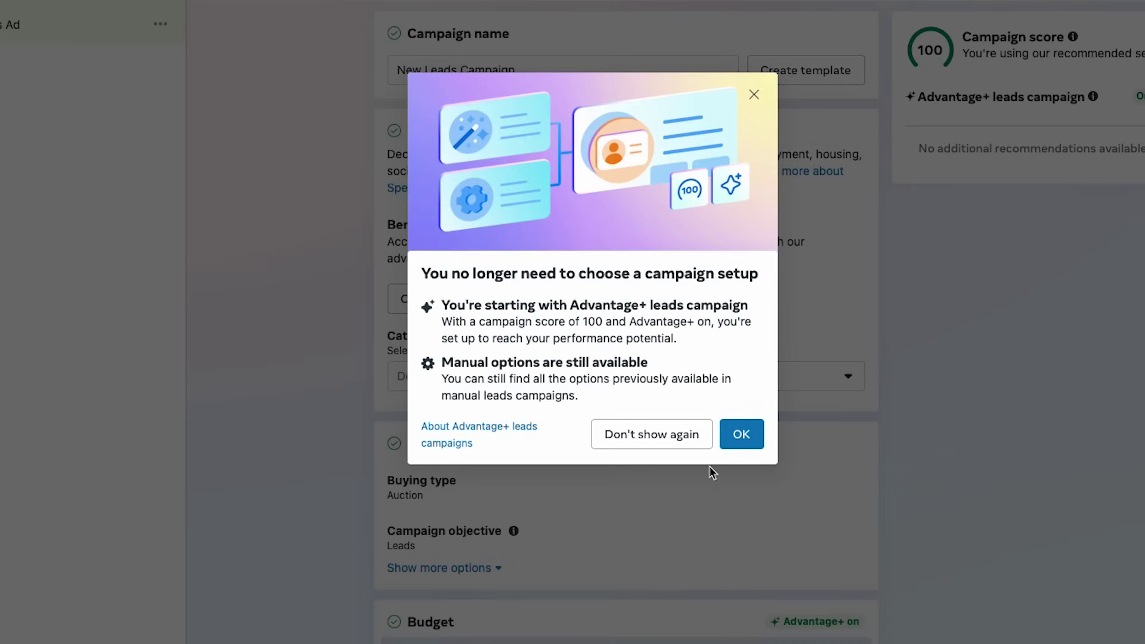
left_click(709, 466)
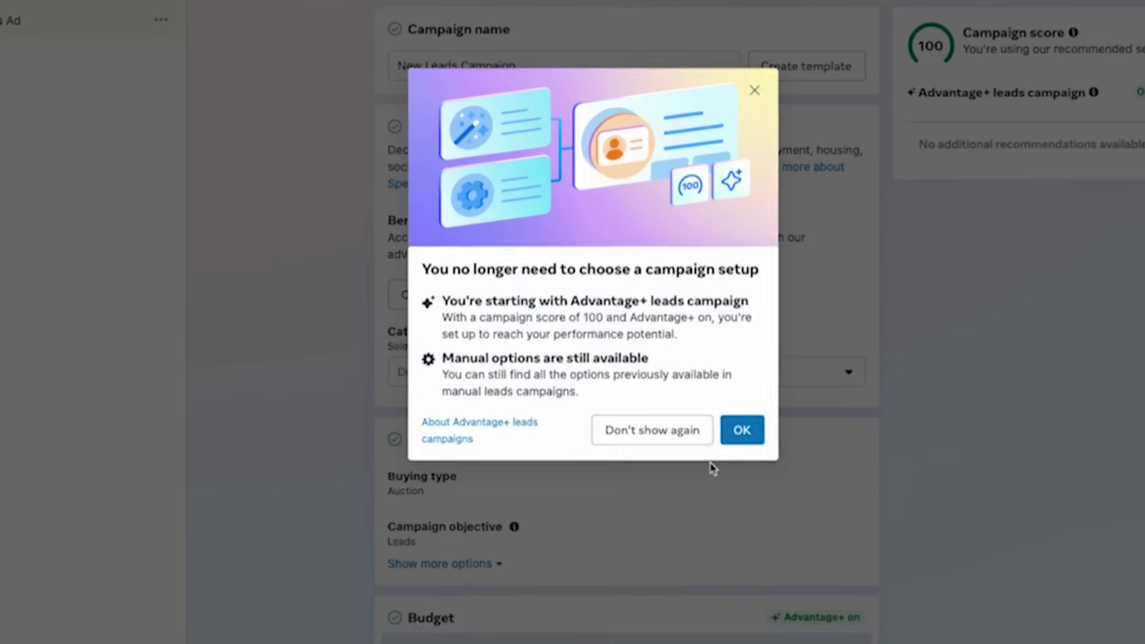
Name the campaign 'New Leads Campaign June 2025' with a $50.00 daily budget
left_click(536, 124)
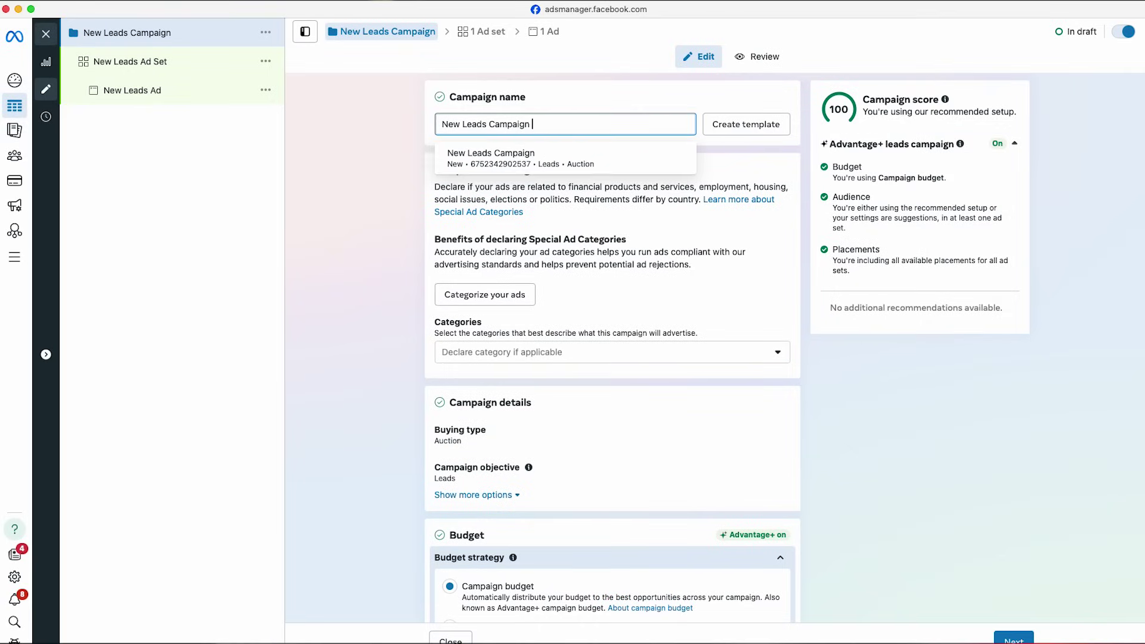
type("June 2025")
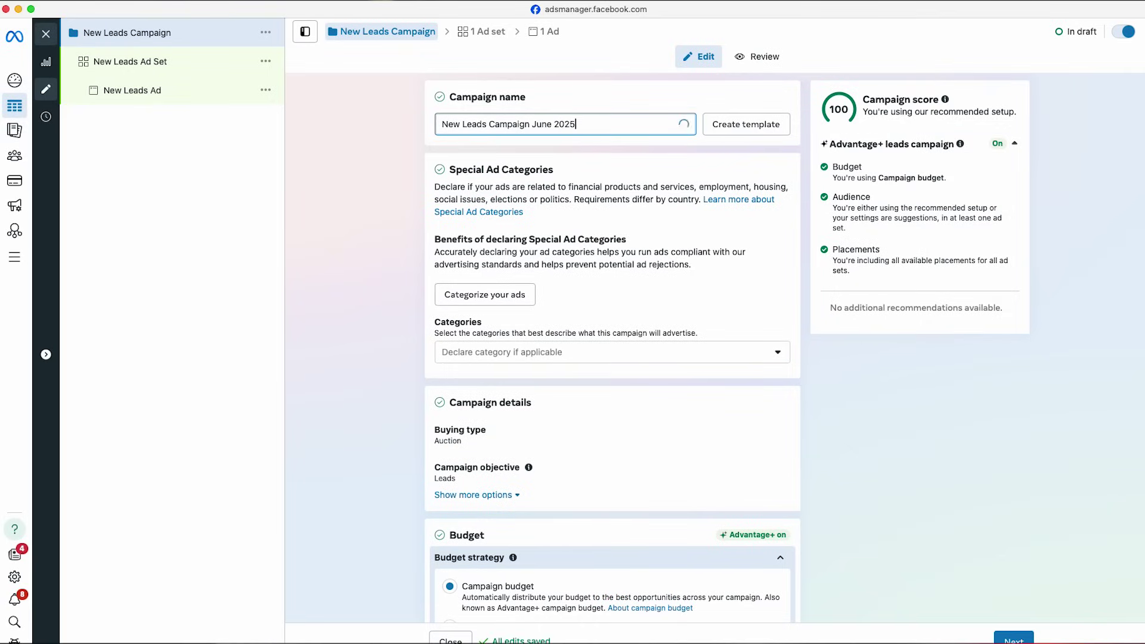
scroll(639, 370, "down", 3)
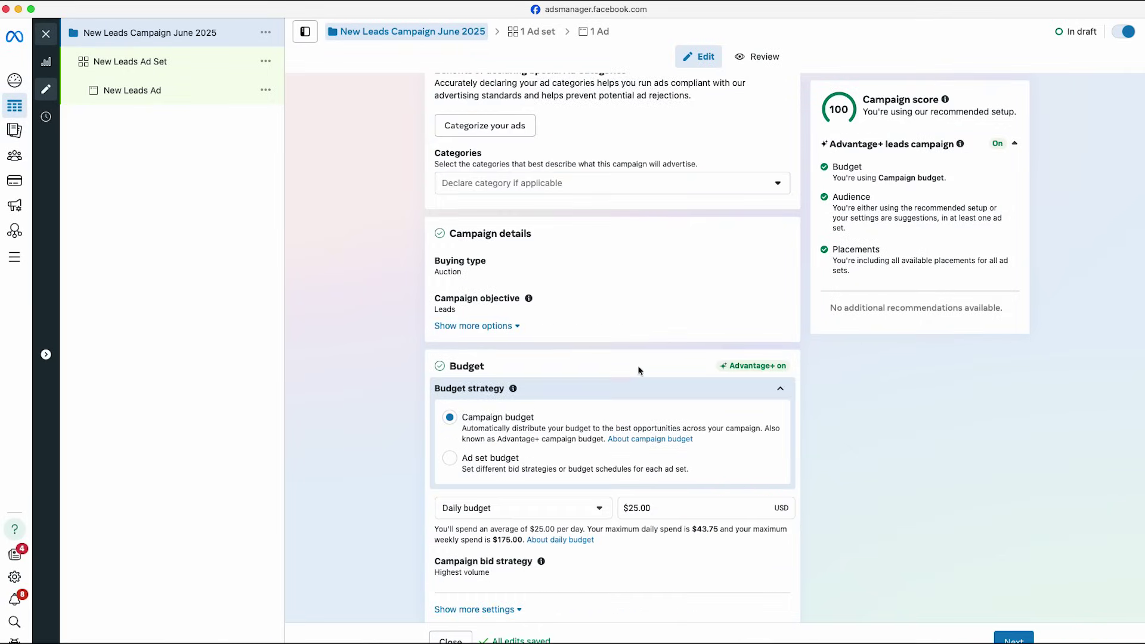
scroll(479, 467, "down", 1)
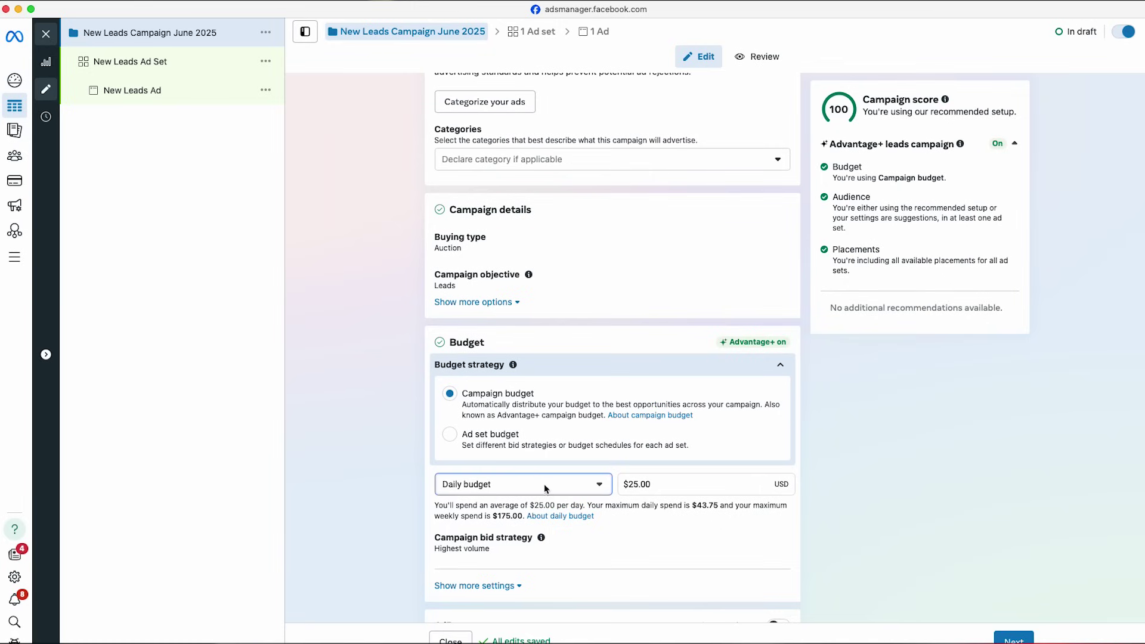
left_click(655, 484)
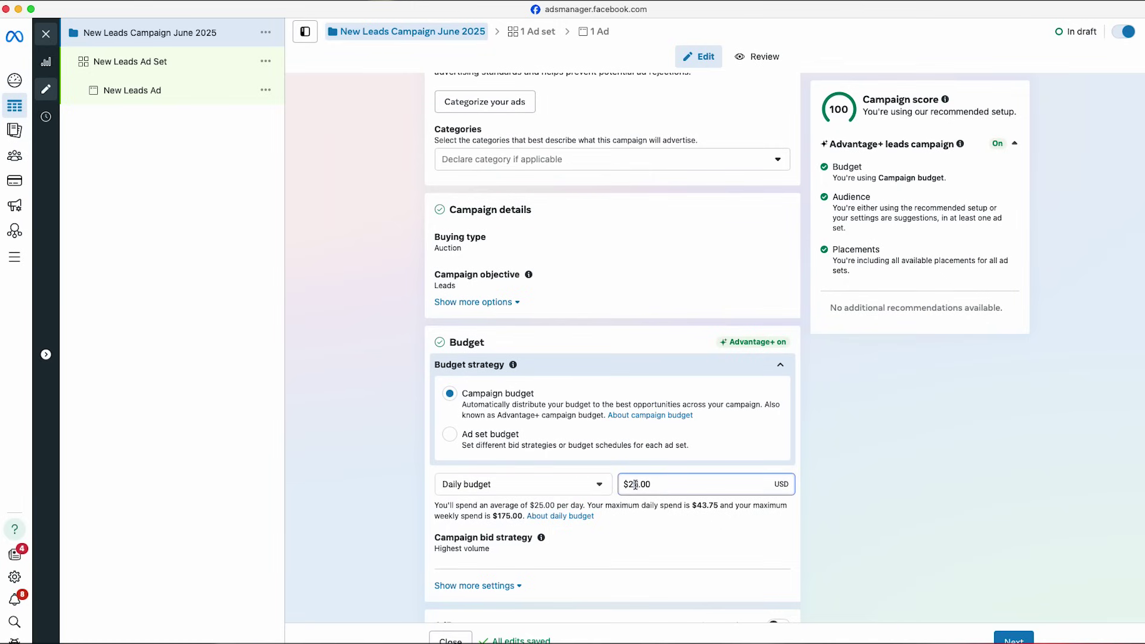
type("0")
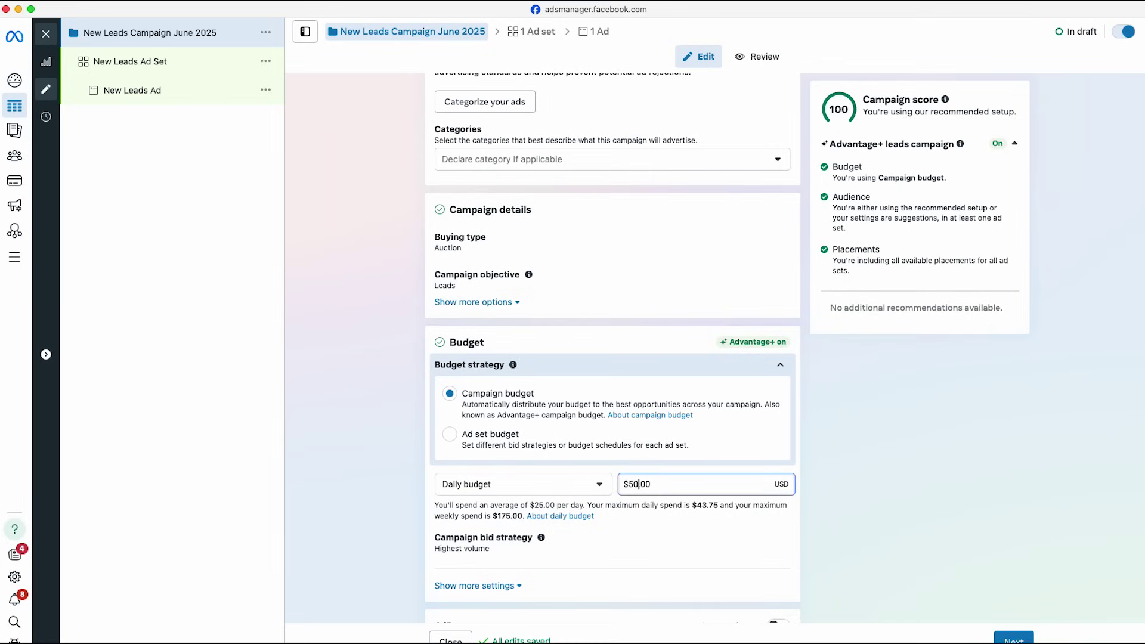
scroll(509, 536, "down", 1)
left_click(509, 533)
scroll(508, 535, "down", 1)
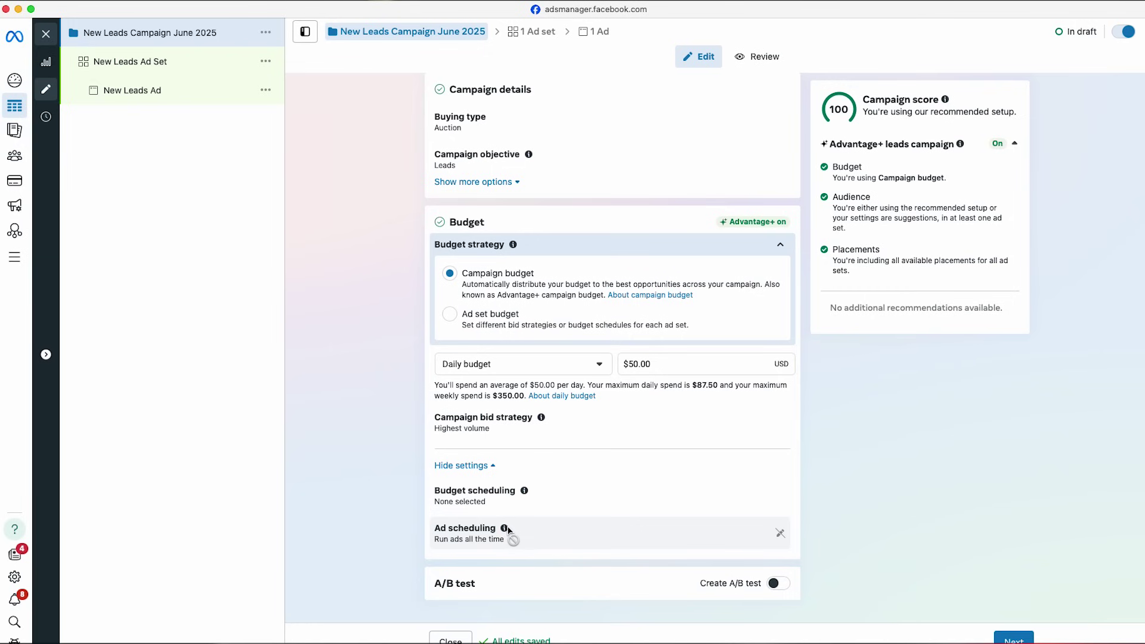
Schedule the ad set from a morning start on Jun 1 to Jun 30, 2025
left_click(532, 523)
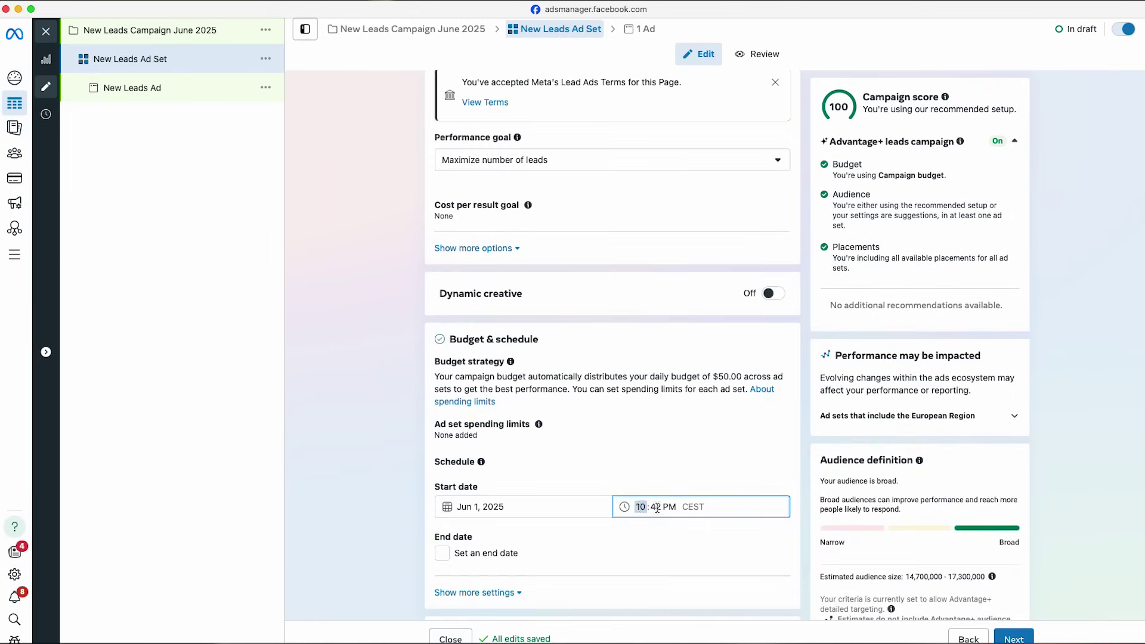
left_click(657, 508)
key("a")
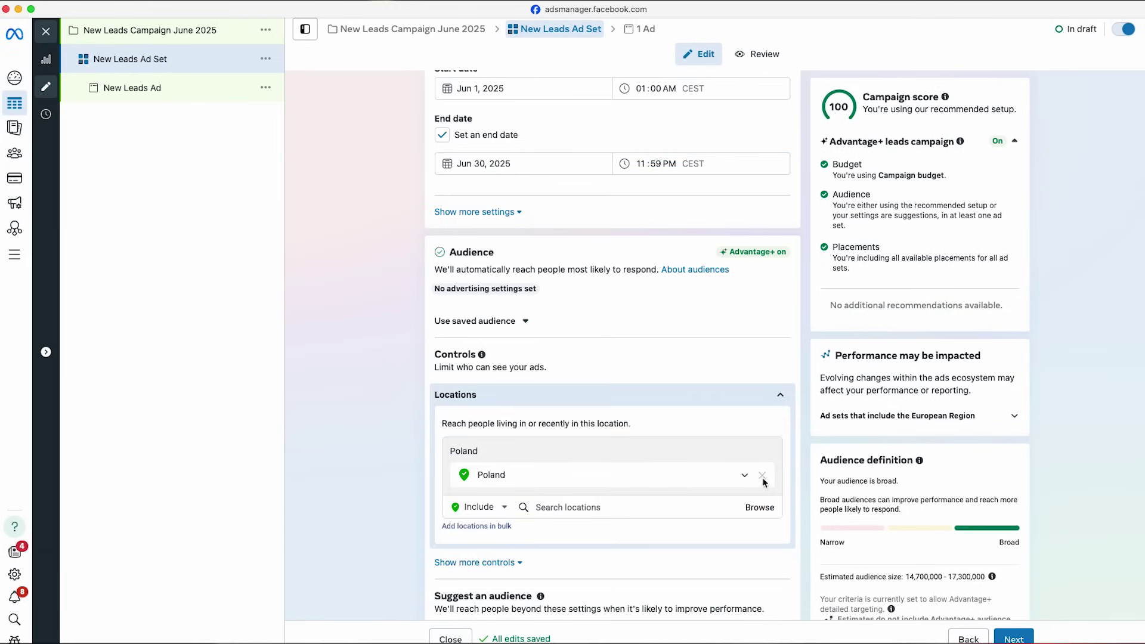
Add Canada and United Kingdom to the targeted locations alongside Poland
left_click(578, 506)
scroll(579, 505, "down", 2)
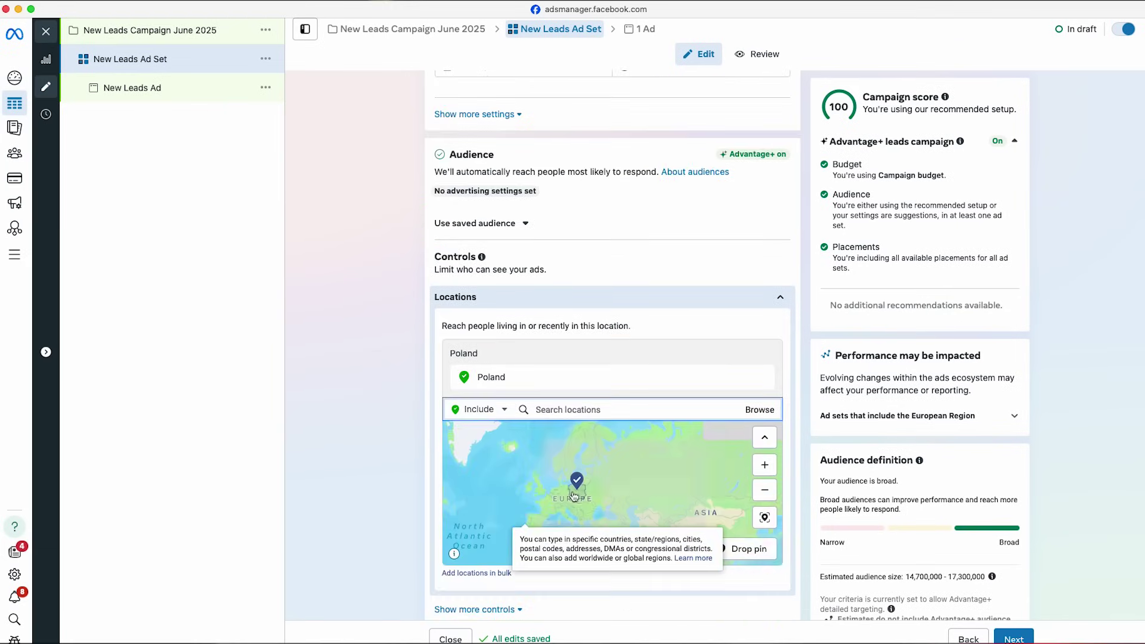
type("canada")
left_click(583, 436)
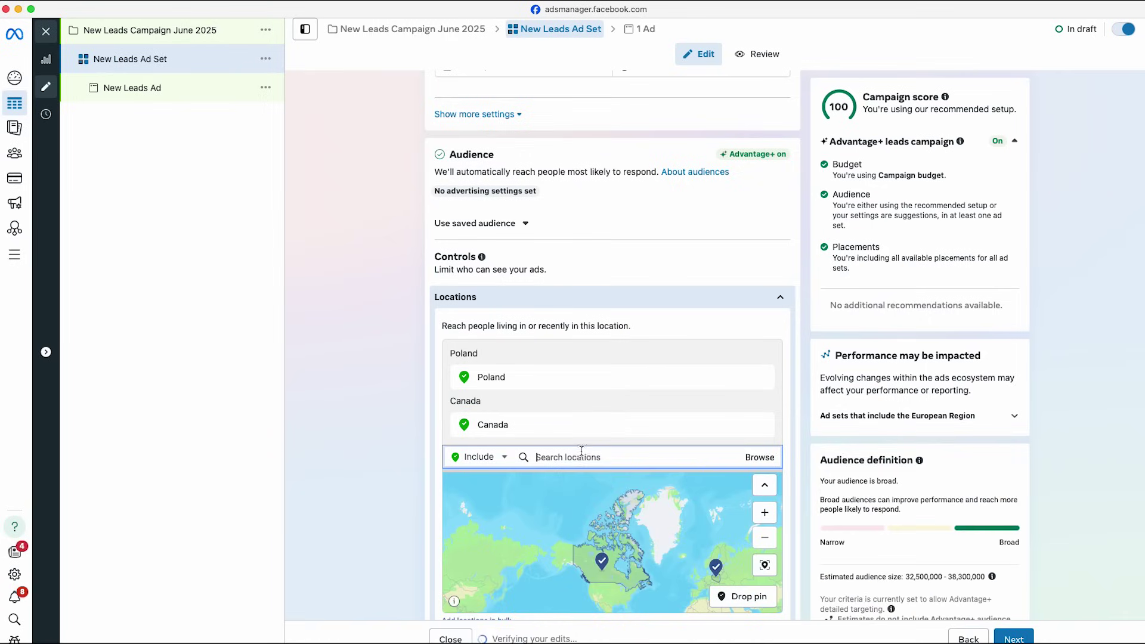
type("united king")
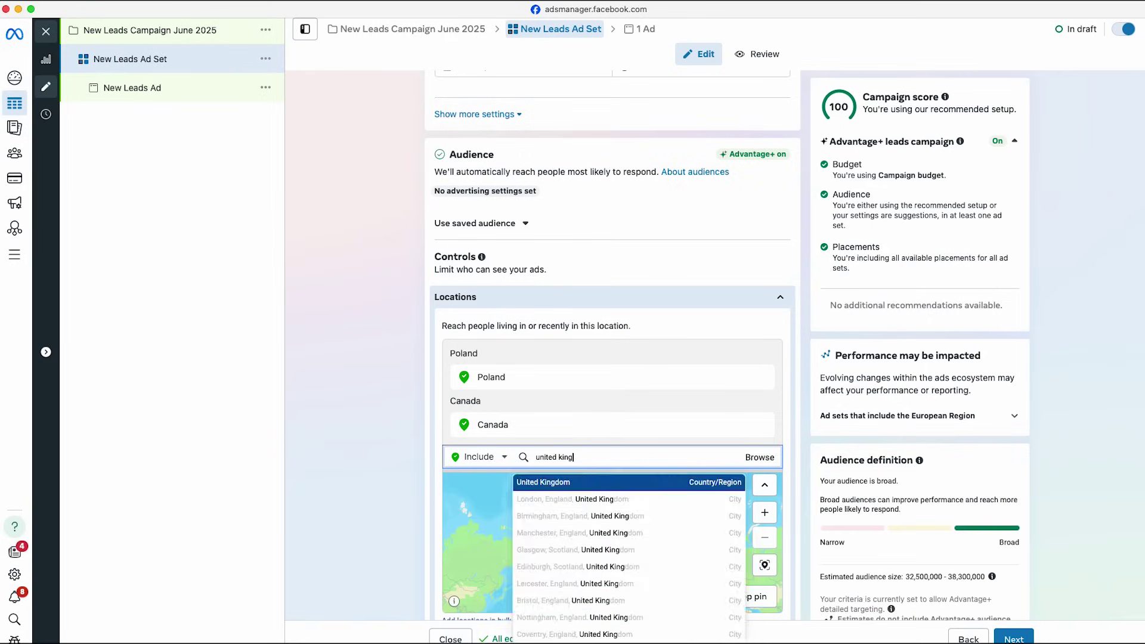
left_click(573, 482)
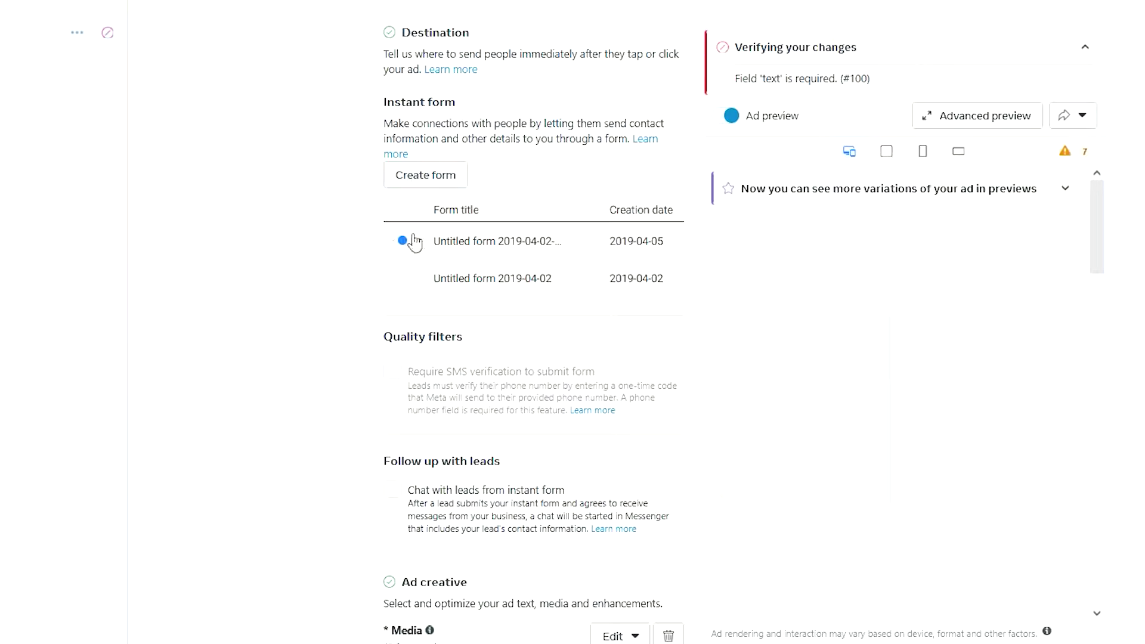
Start a new instant form named 'Report form' using manual form control
left_click(421, 175)
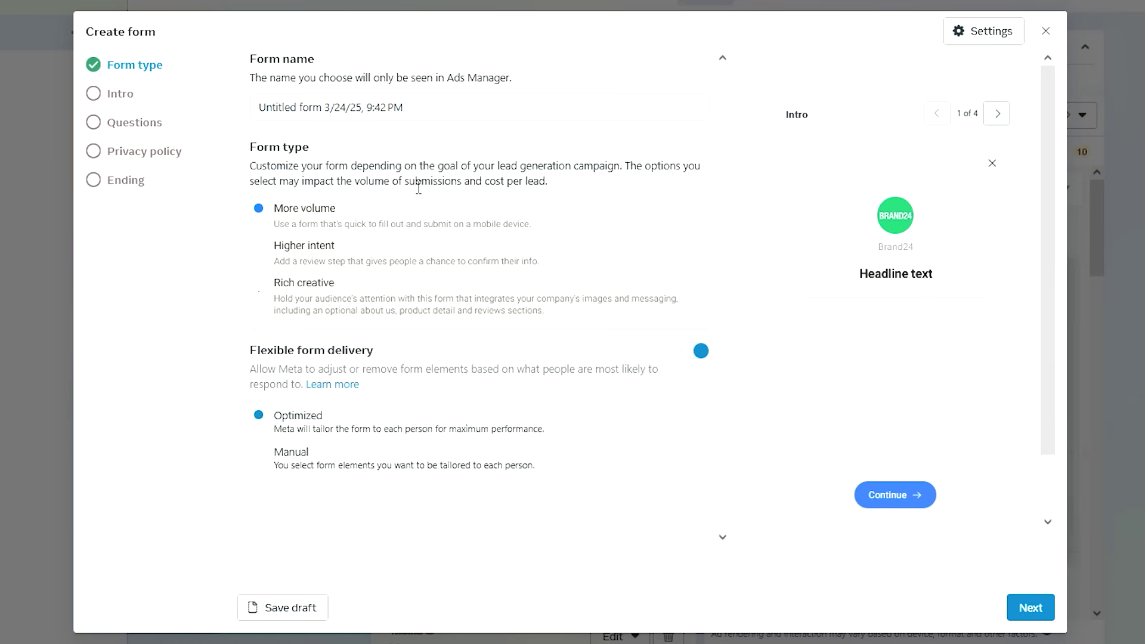
triple_click(418, 113)
type("Report form")
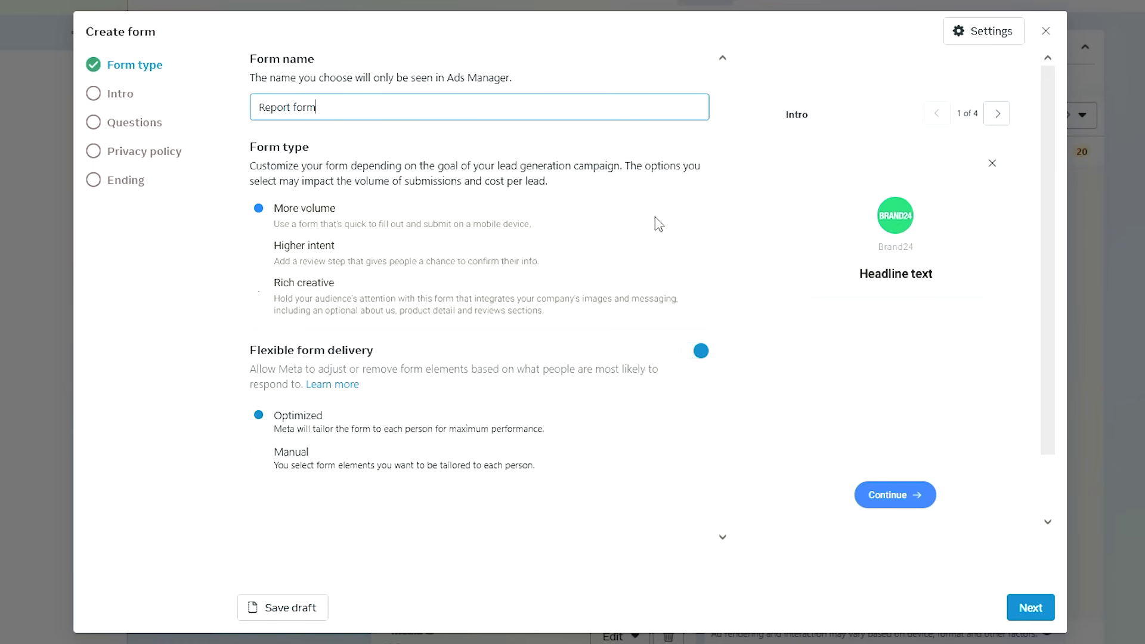
left_click(288, 452)
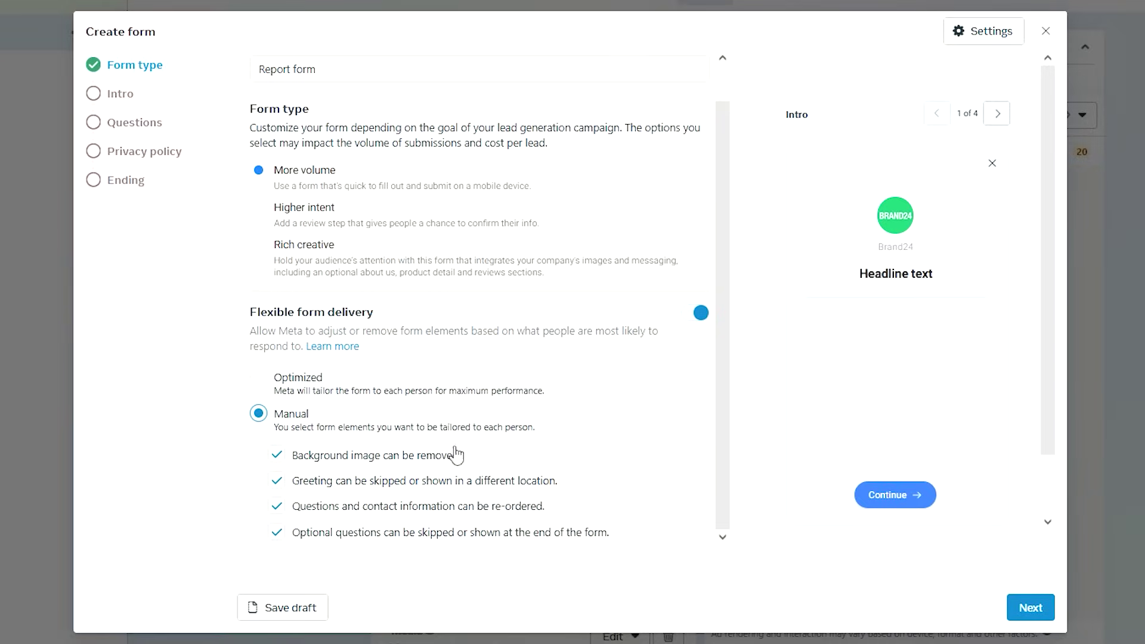
left_click(1029, 608)
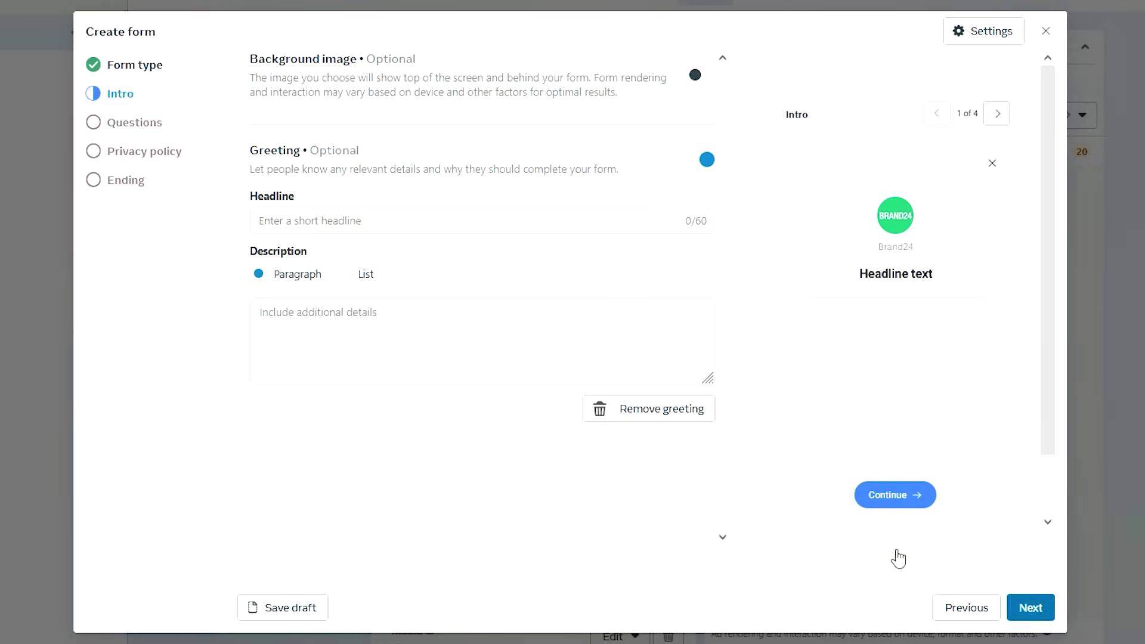
Fill in the form's greeting headline and description
left_click(401, 230)
type("Stay Ahead of the Game! 🚀 Get your FREE Brand Report with k")
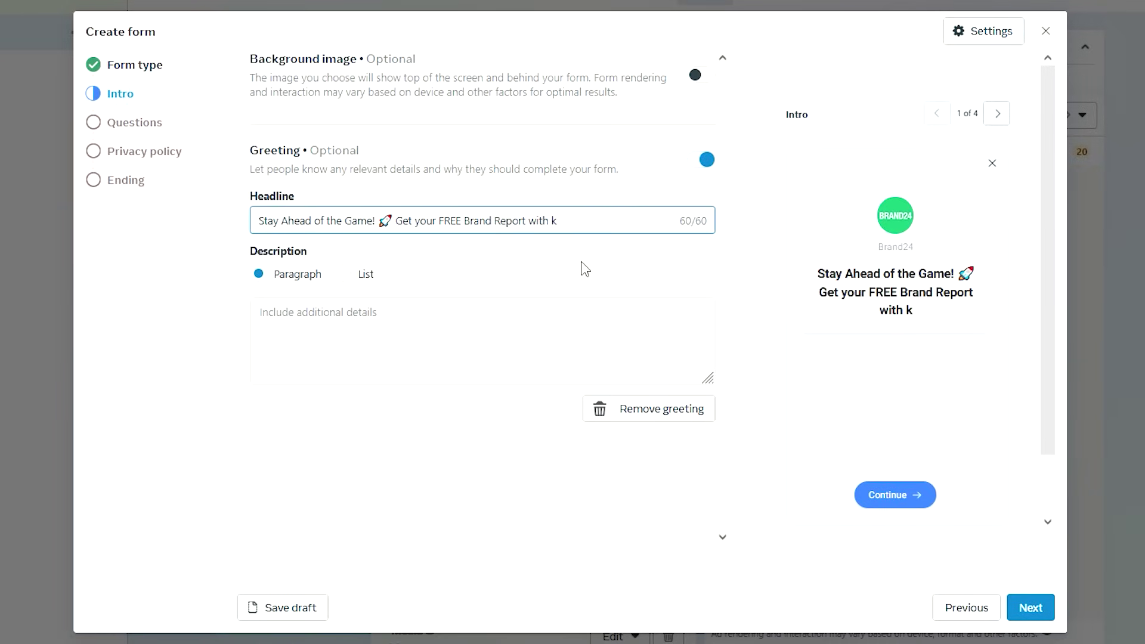
key("BackSpace")
key("BackSpace")
key("BackSpace")
key("BackSpace")
key("BackSpace")
left_click(388, 334)
type("FREE Brand Report with key insights: 🔥 Brand's reach, 🔥 Mentions volume, 🔥 Discussion summary & more!")
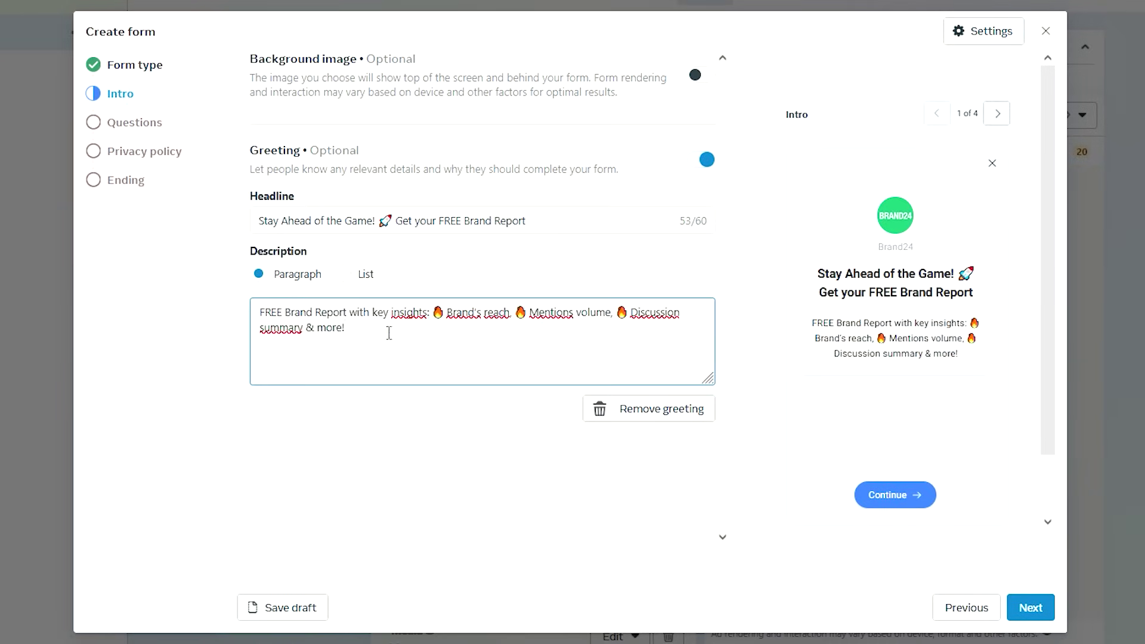
left_click(1038, 608)
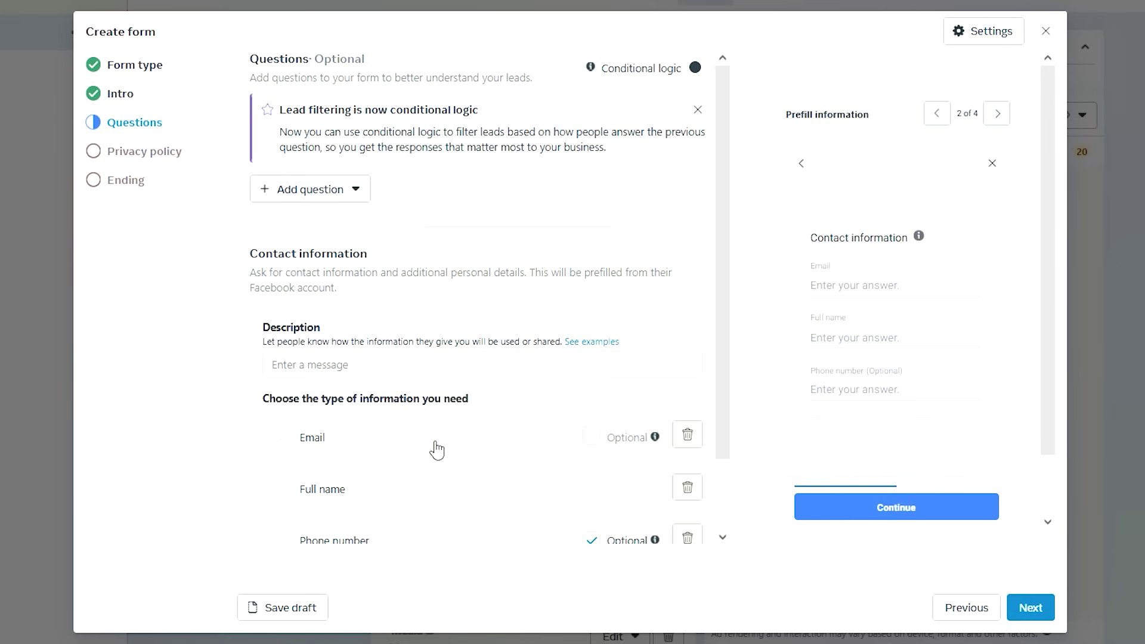
Add a contact information description and request Job title in the questions
left_click(321, 374)
scroll(321, 376, "down", 2)
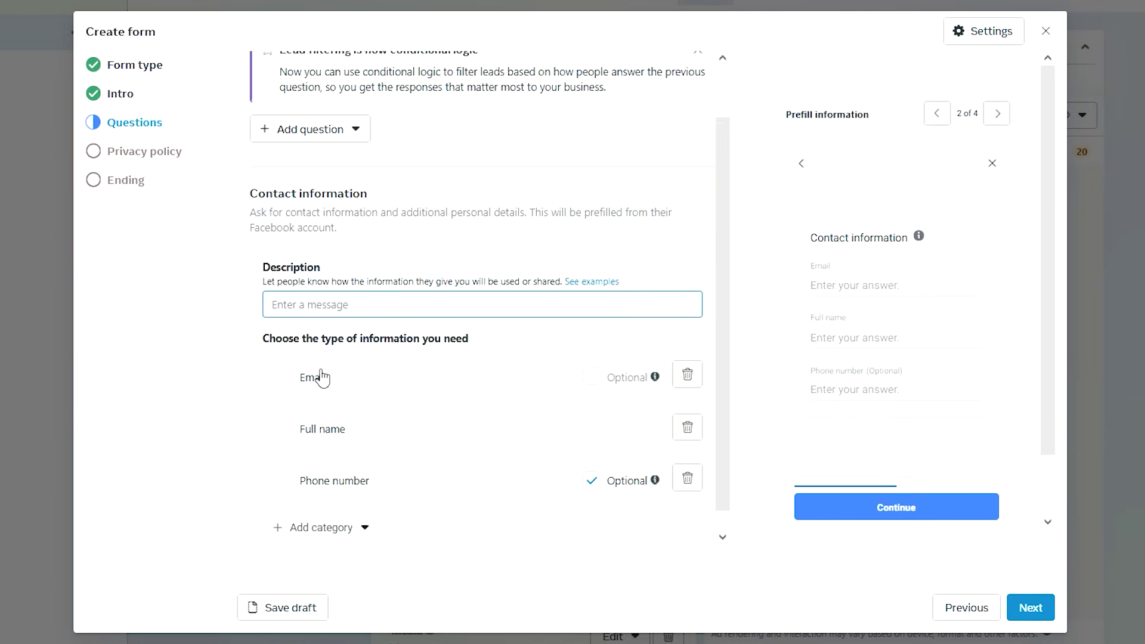
left_click(362, 508)
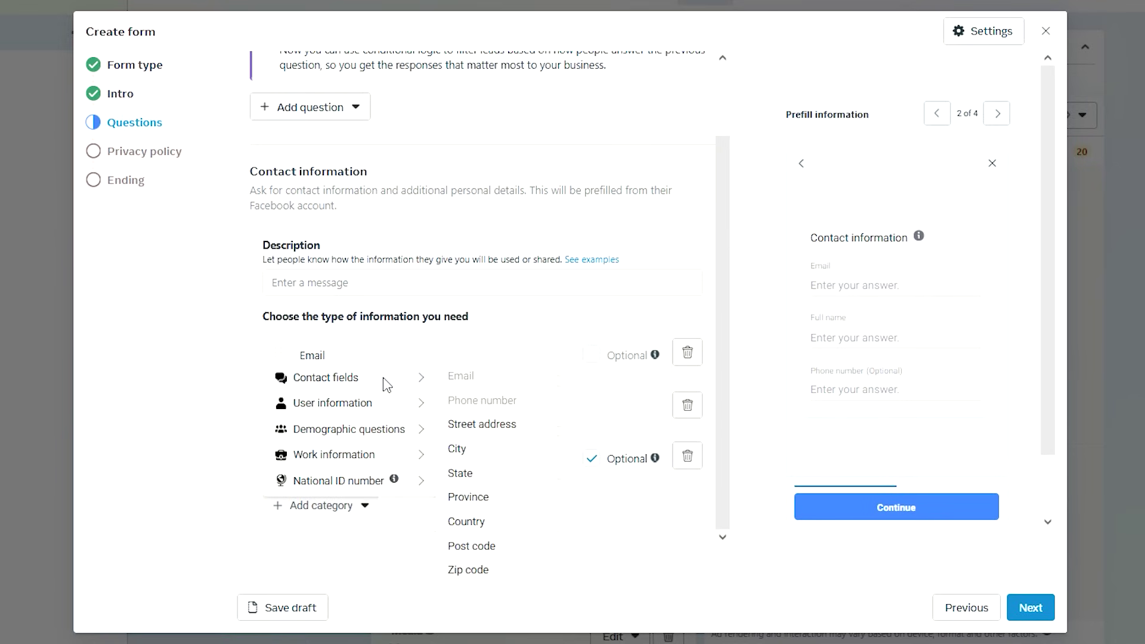
mouse_move(350, 428)
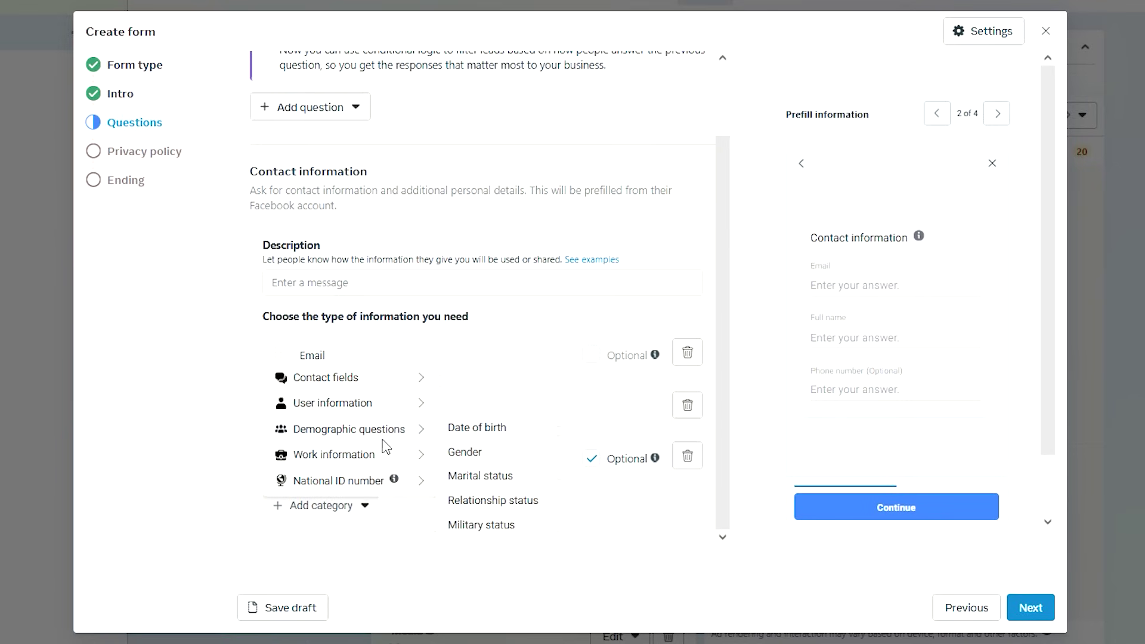
left_click(467, 453)
left_click(1031, 608)
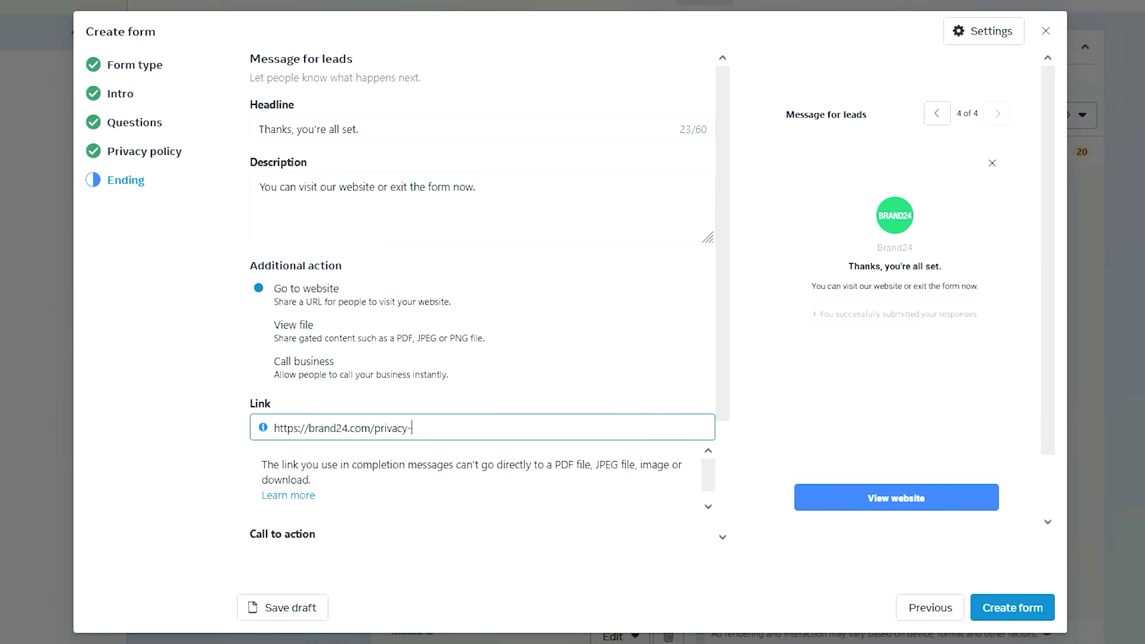
scroll(582, 509, "down", 1)
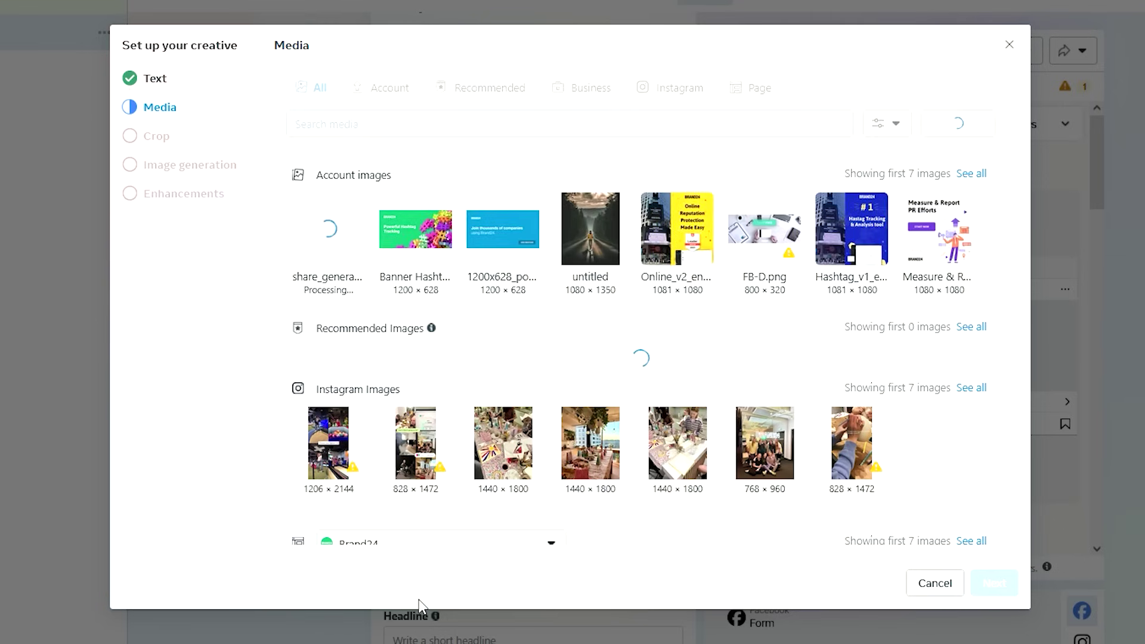
Add a second primary text option promoting the FREE Report
left_click(155, 77)
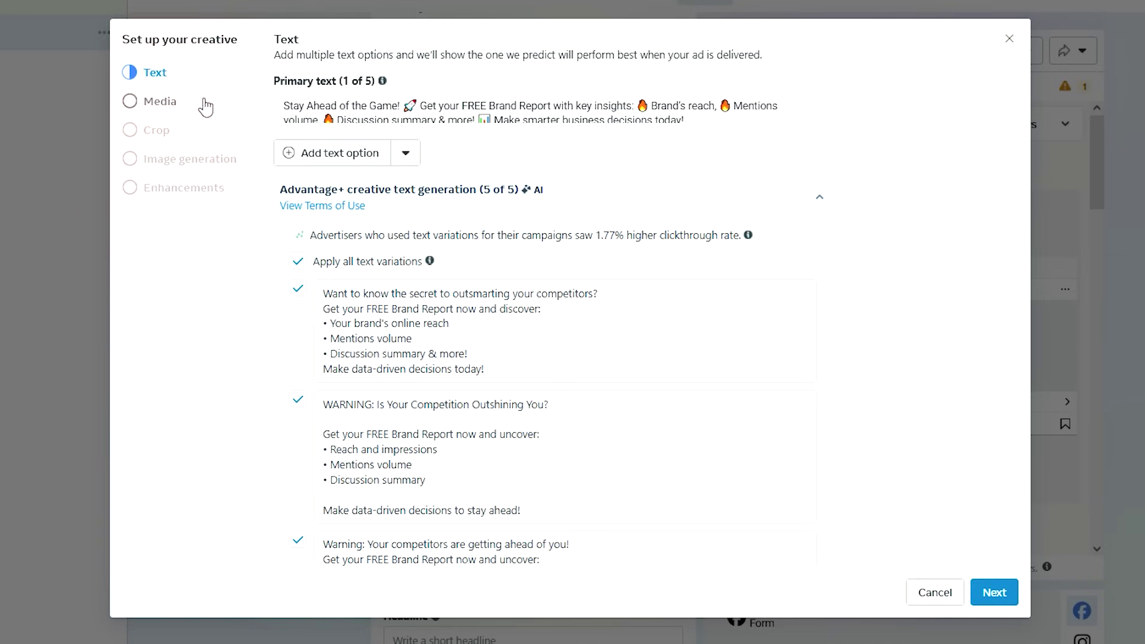
left_click(347, 154)
key("ctrl+v")
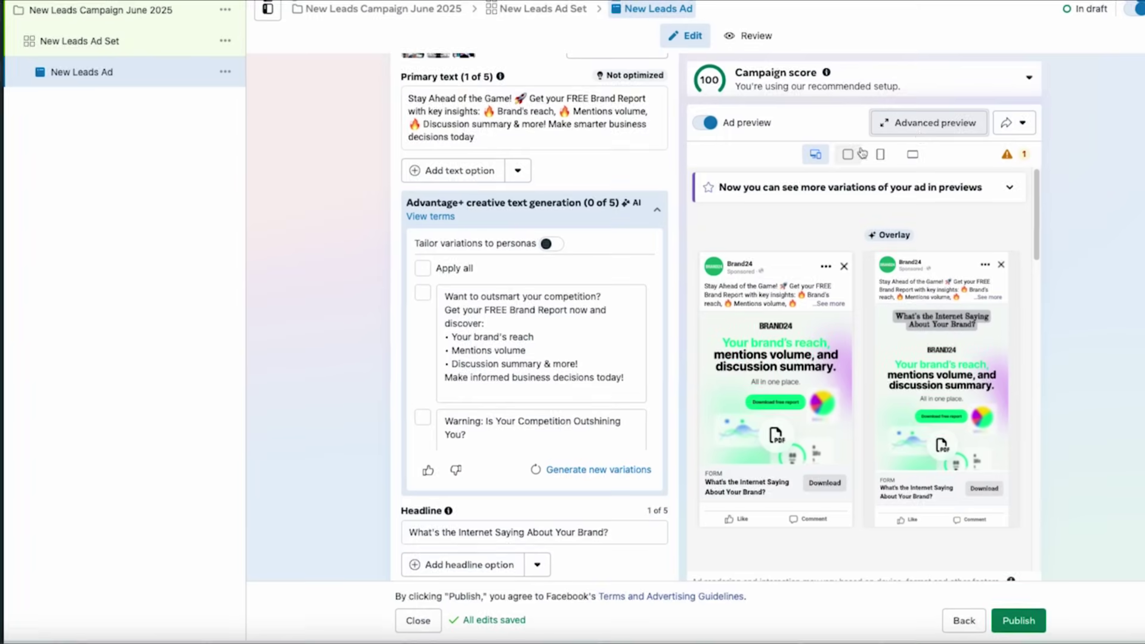
left_click(930, 120)
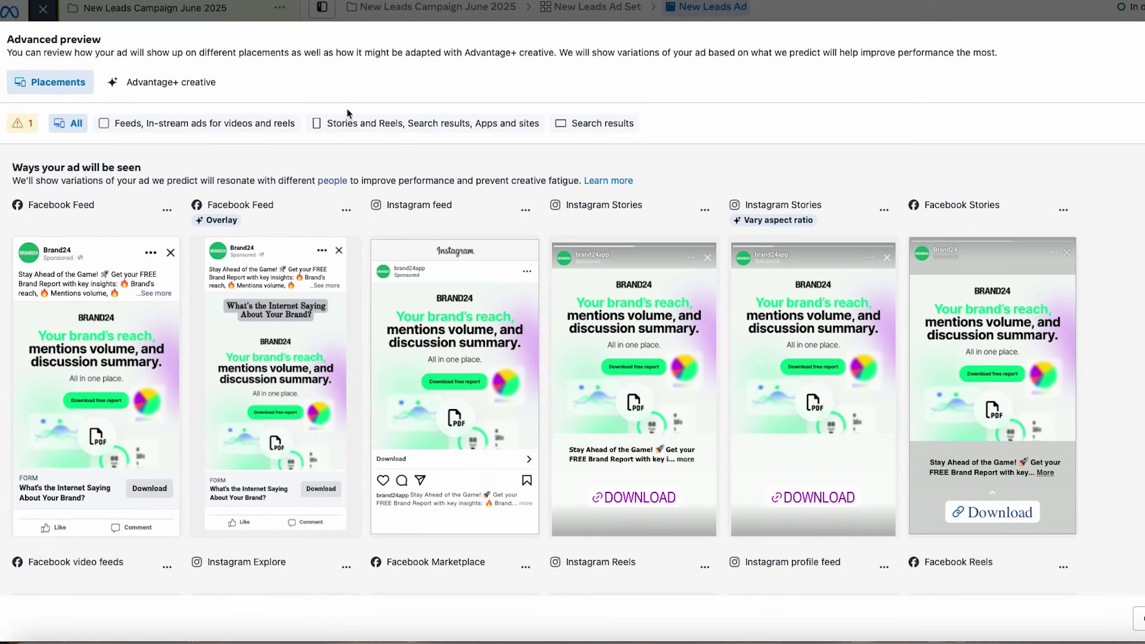
left_click(241, 123)
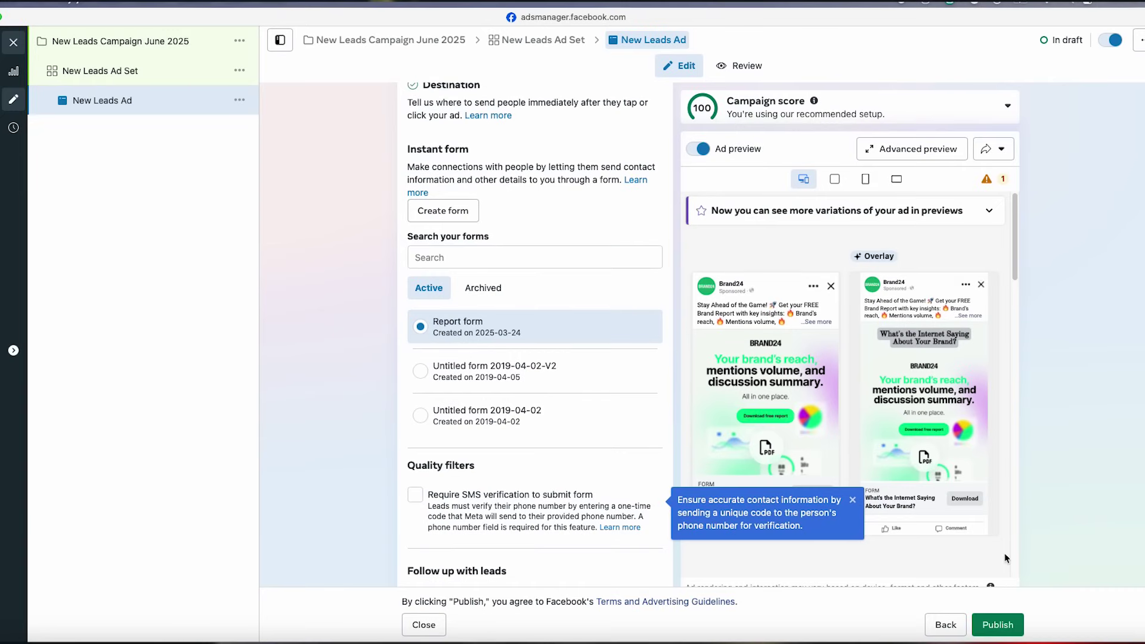
Publish the campaign, ad set and New Leads Ad, then dismiss the lead-download notice
left_click(999, 628)
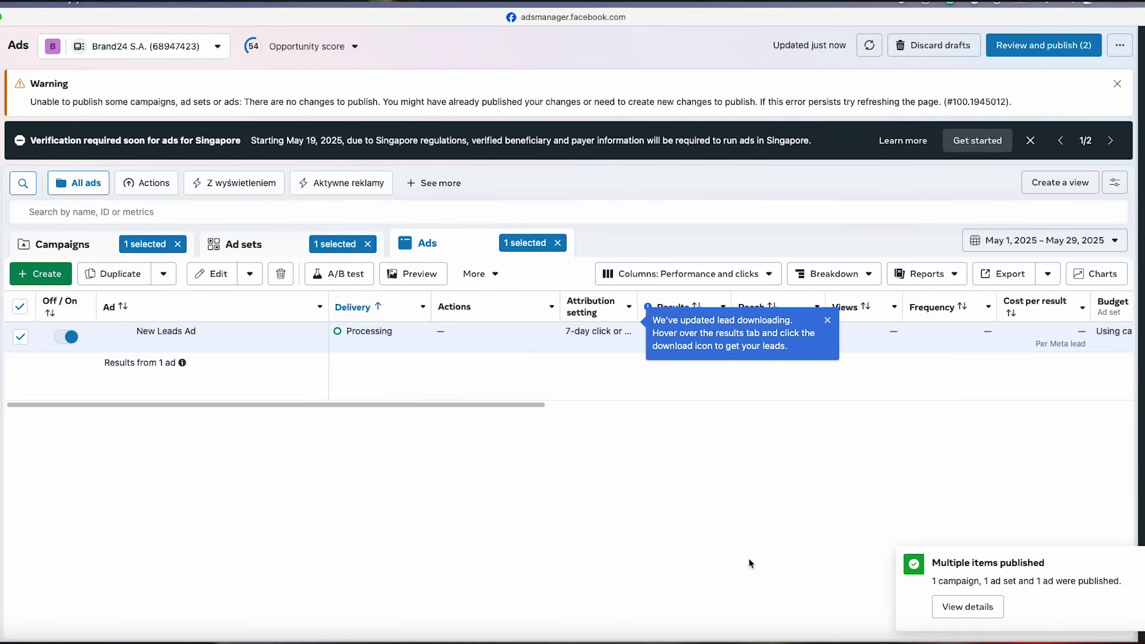
left_click(827, 322)
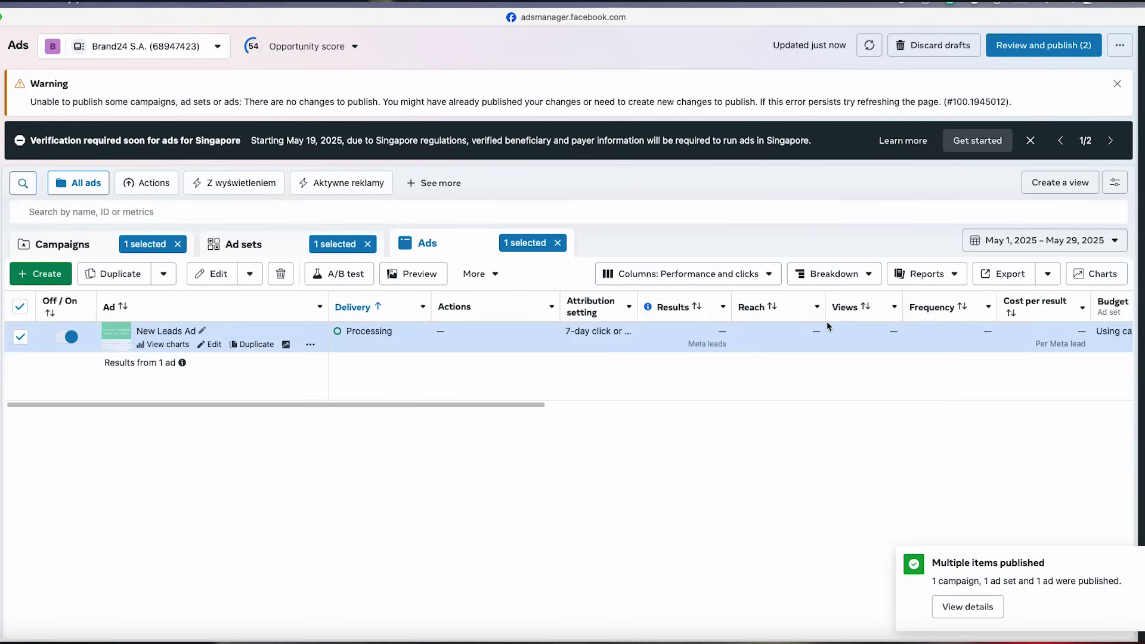